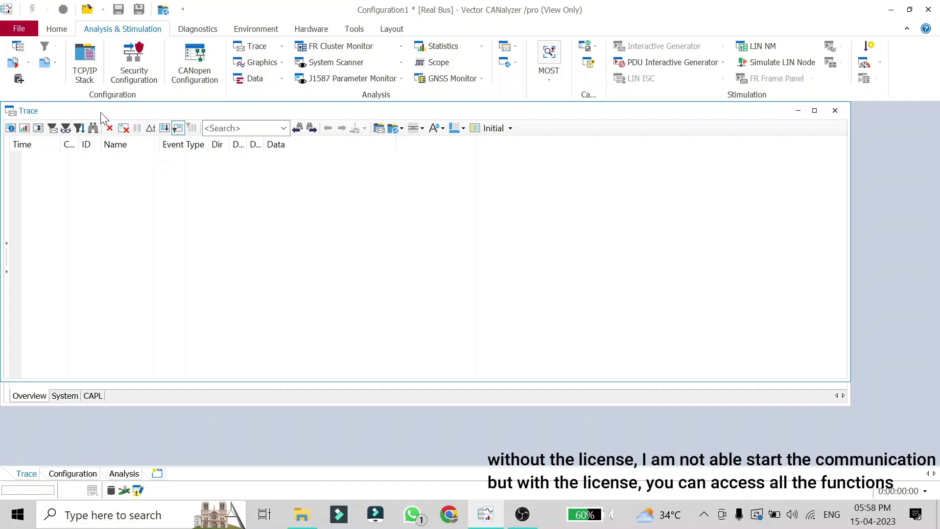
Attach the temp_dbc database to CAN Channel 1 and close Database Management.
left_click(25, 80)
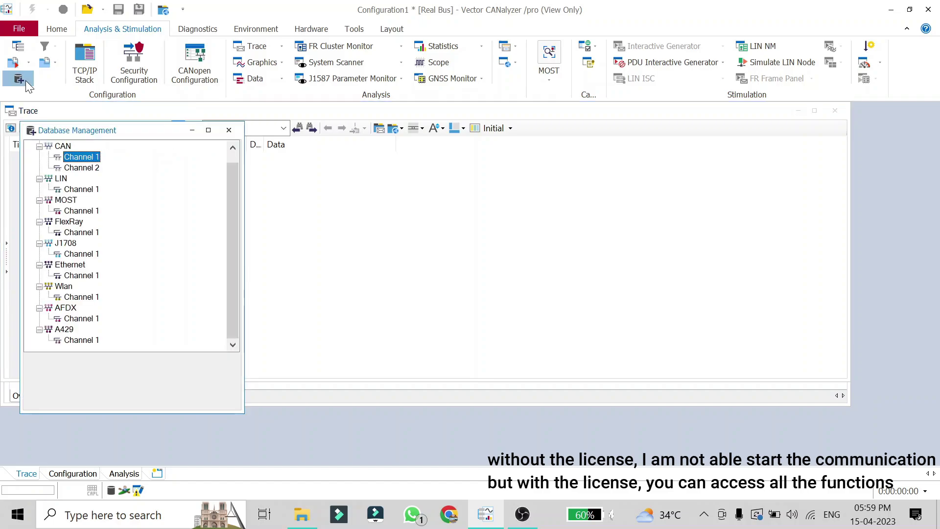
right_click(81, 157)
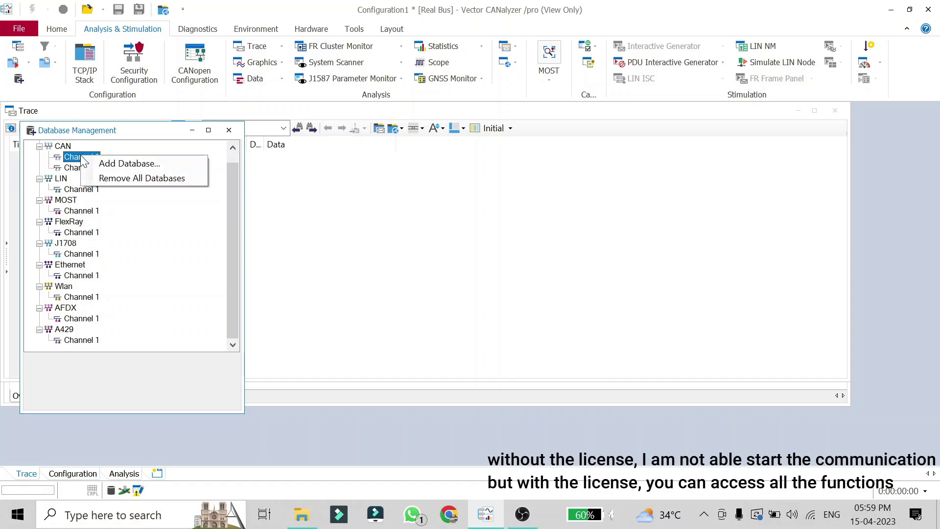
left_click(121, 164)
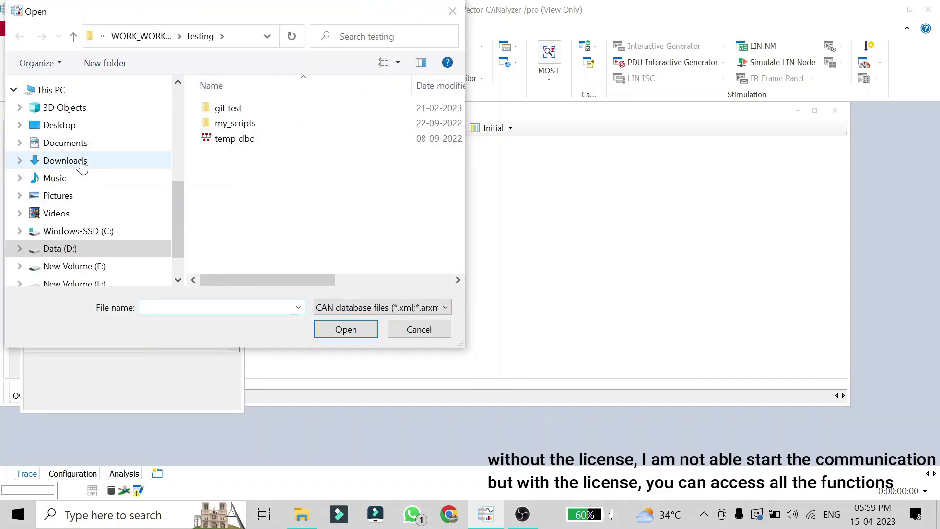
left_click(233, 139)
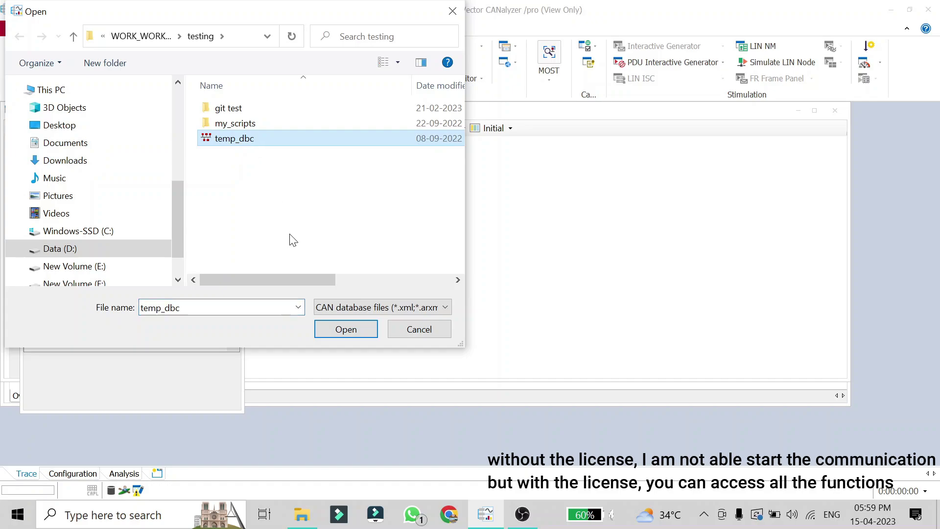
left_click(349, 336)
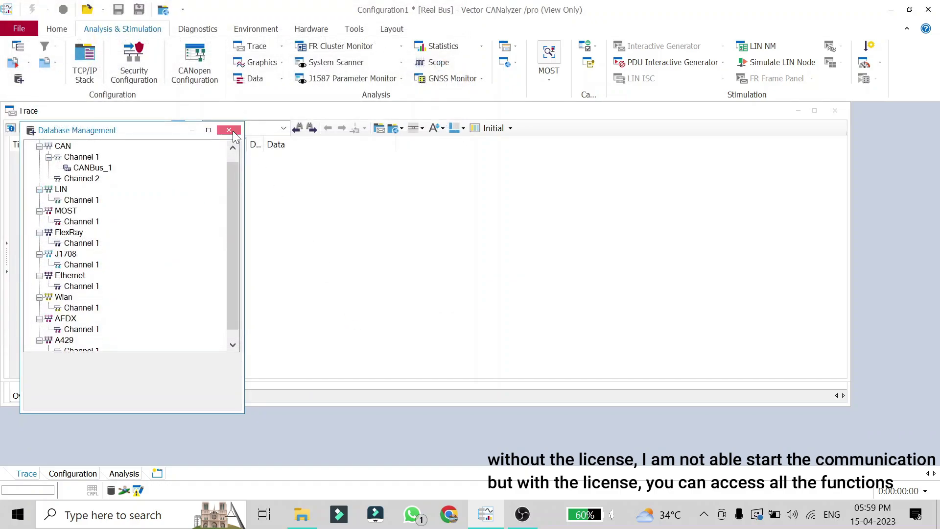
left_click(229, 130)
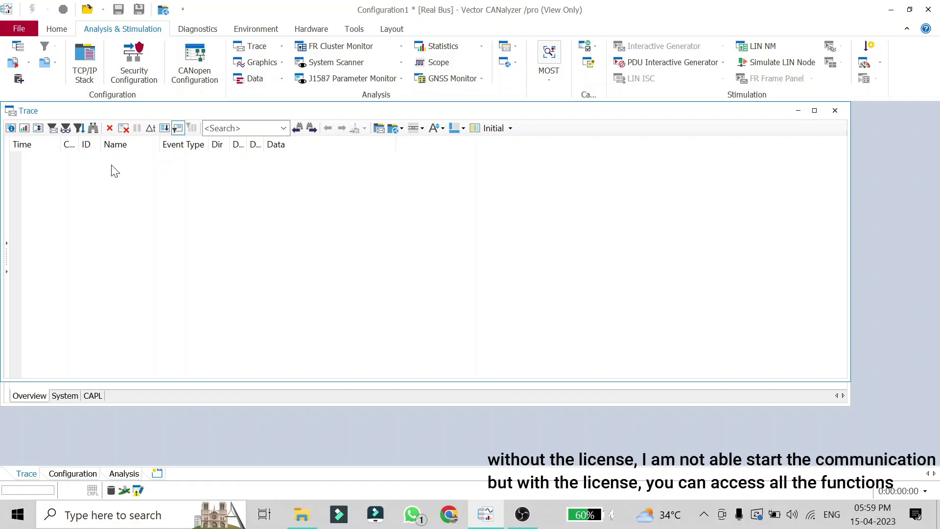
Show the Measurement Setup and toggle the Online/Offline switch to offline, then back online.
left_click(22, 52)
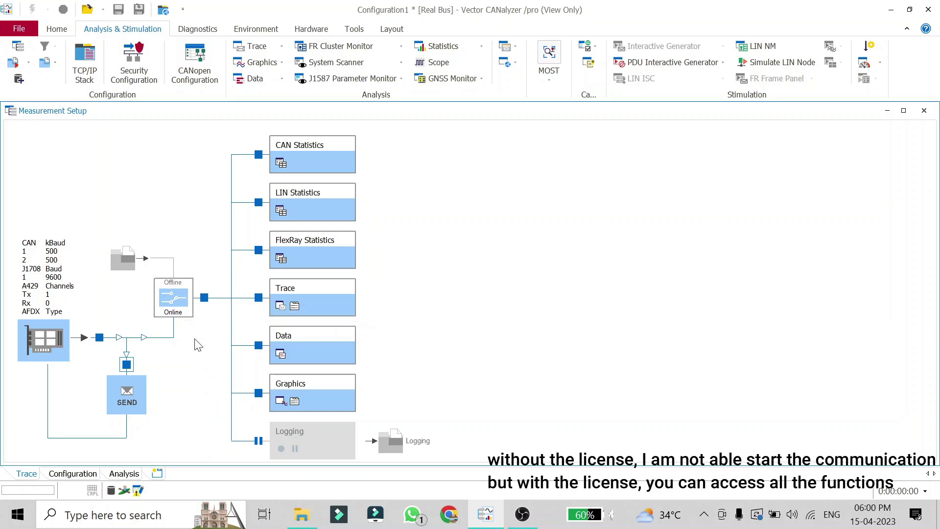
double_click(181, 299)
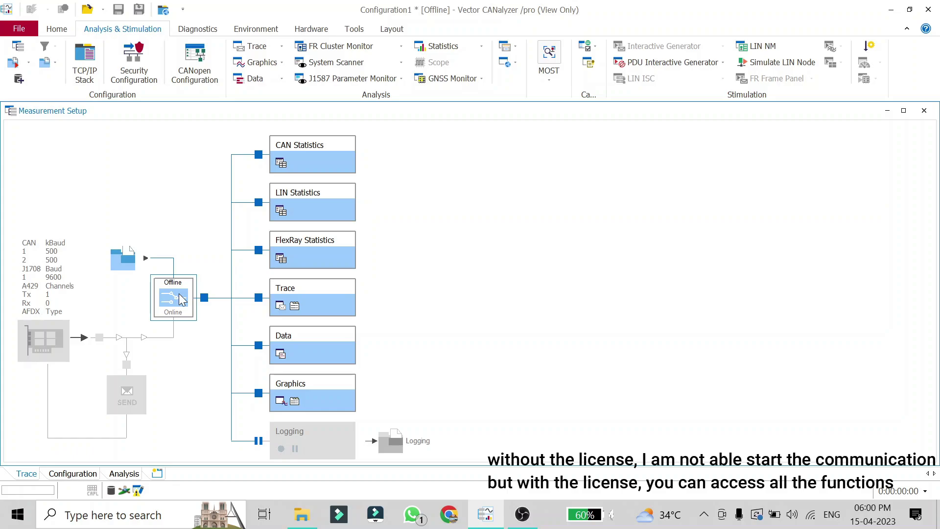
double_click(182, 299)
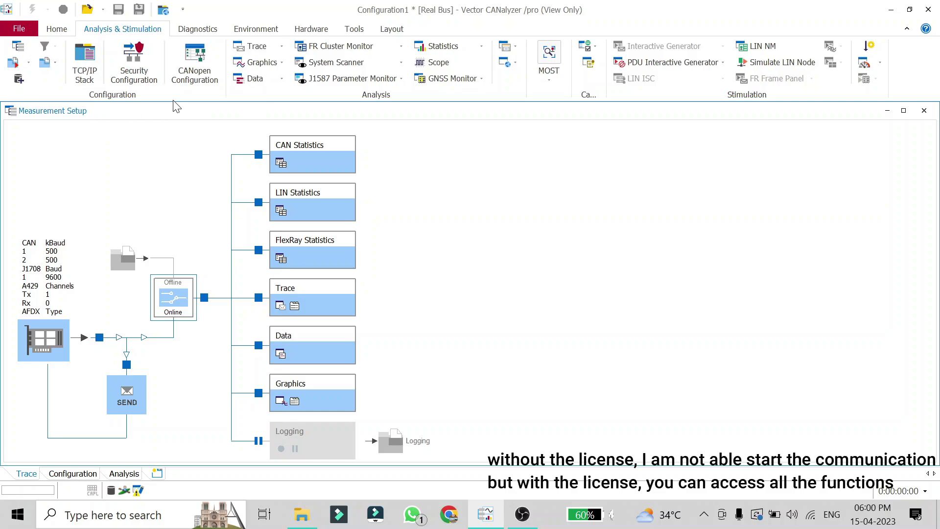
left_click(258, 49)
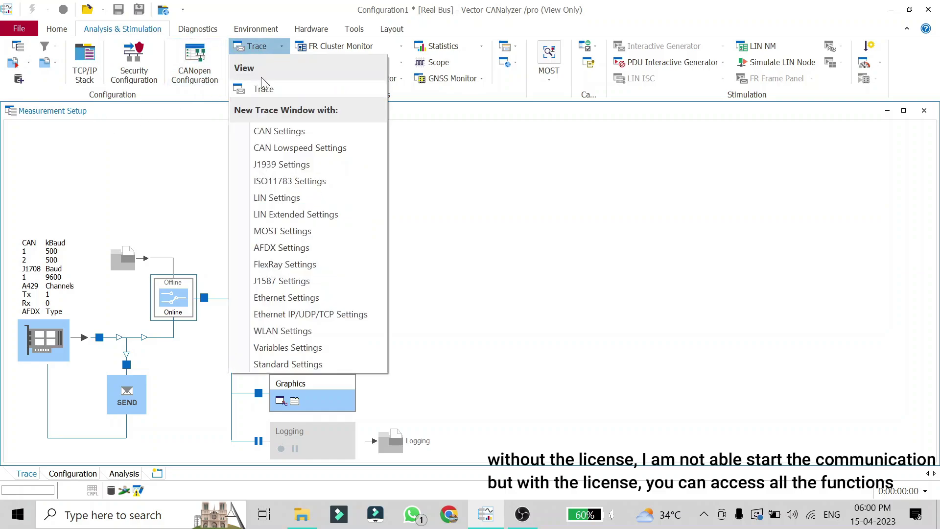
left_click(264, 89)
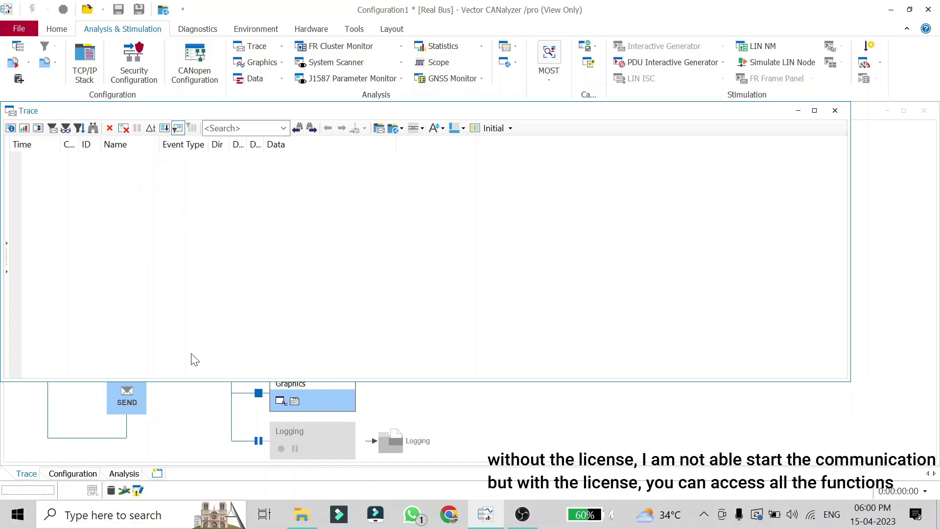
left_click(197, 404)
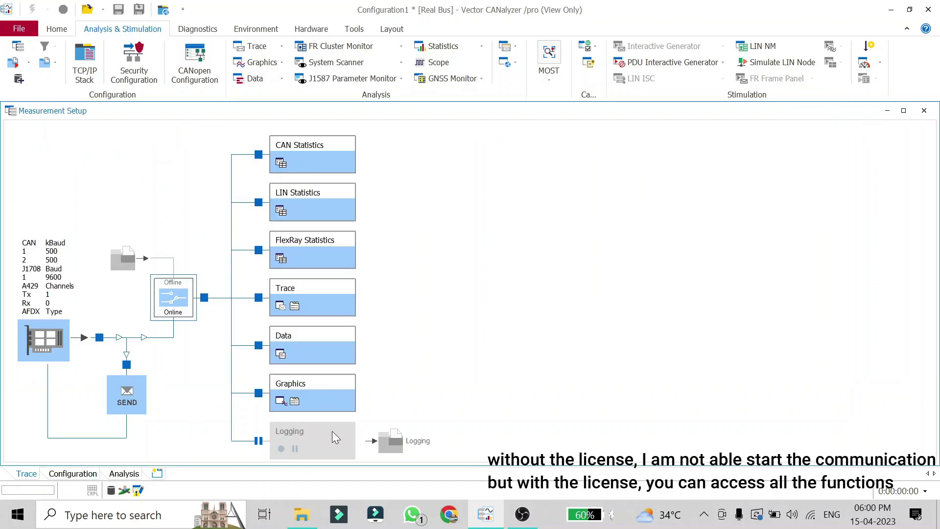
Remove the break on the Logging branch and open the LogFile's Logging File Configuration.
left_click(259, 441)
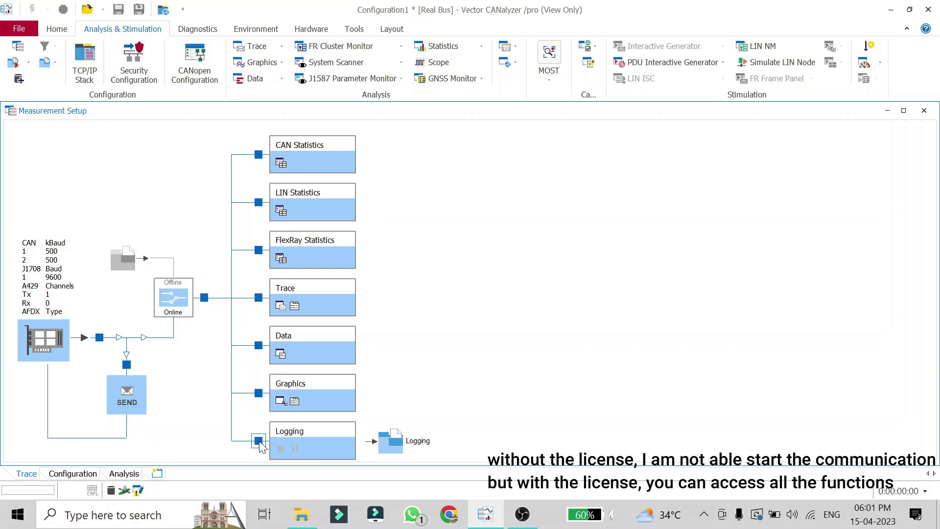
right_click(396, 442)
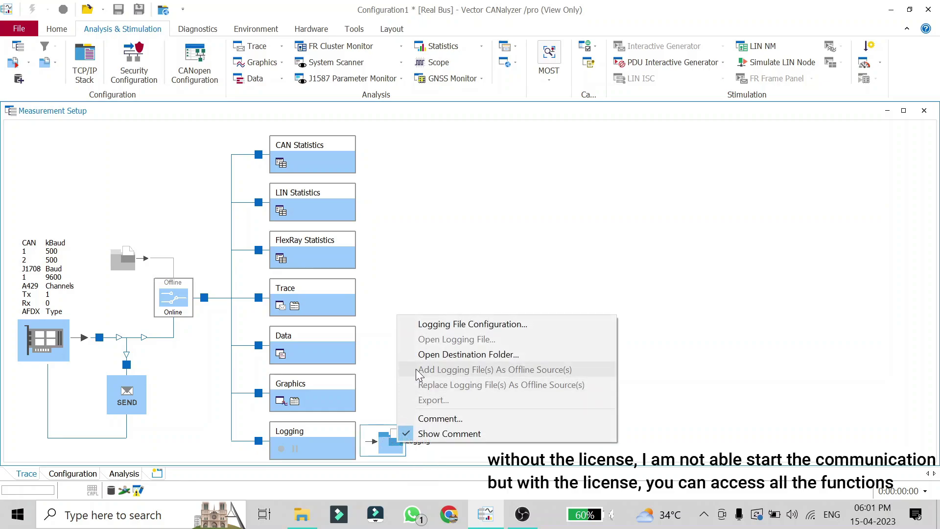
left_click(437, 324)
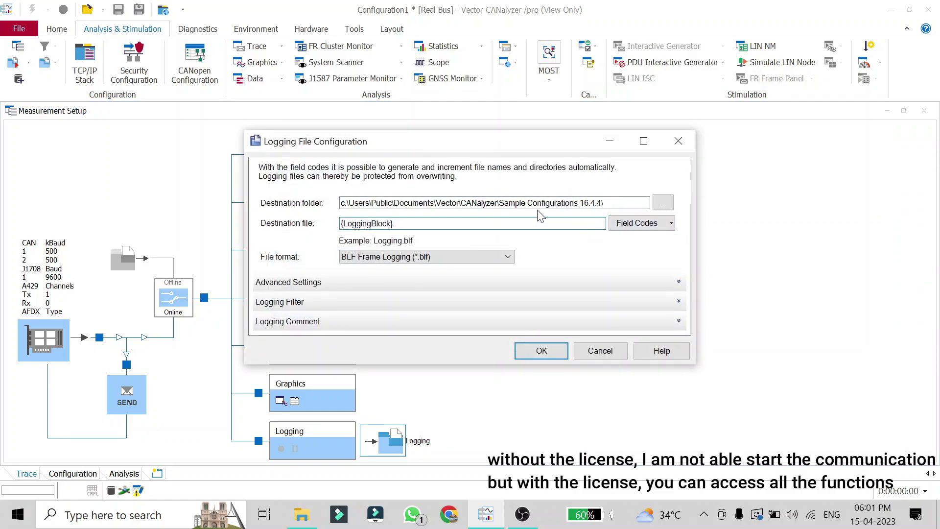
Set the logging destination folder to Downloads and the format to ASCII Frame Logging (*.asc).
left_click(665, 205)
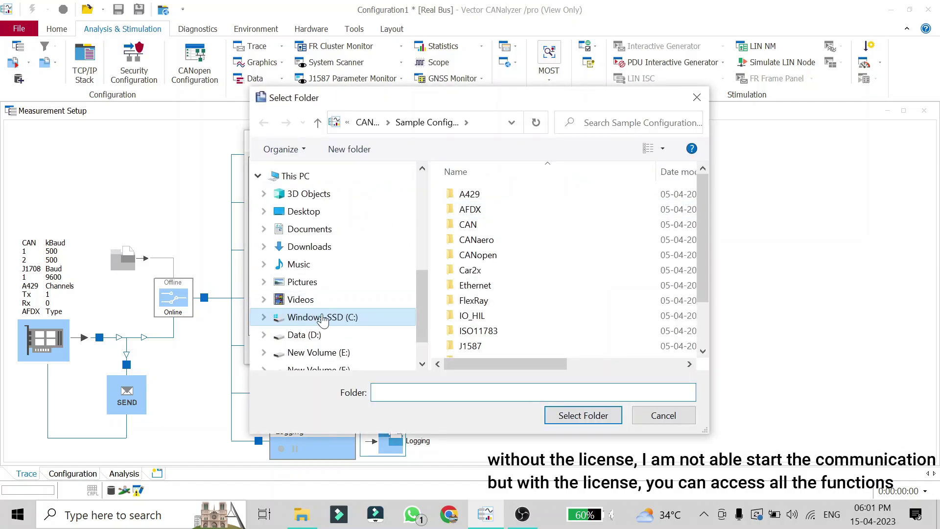
left_click(325, 247)
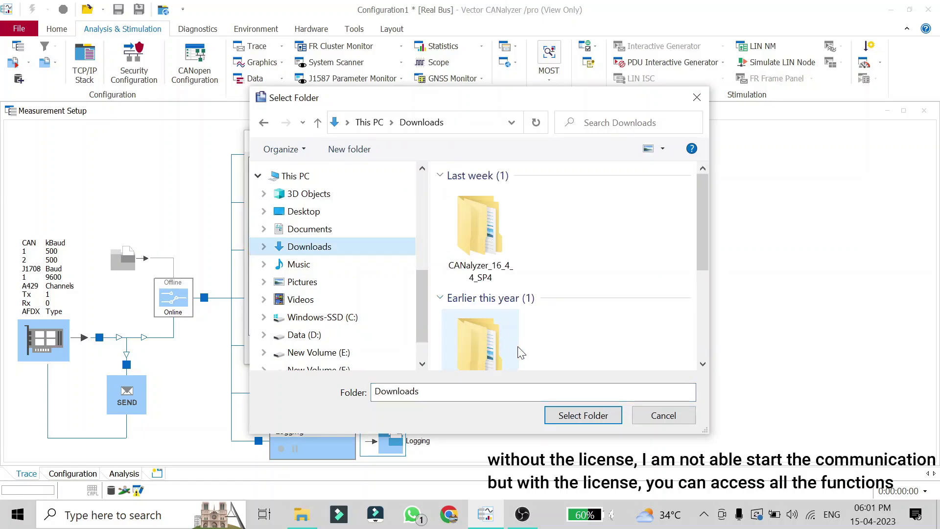
left_click(588, 415)
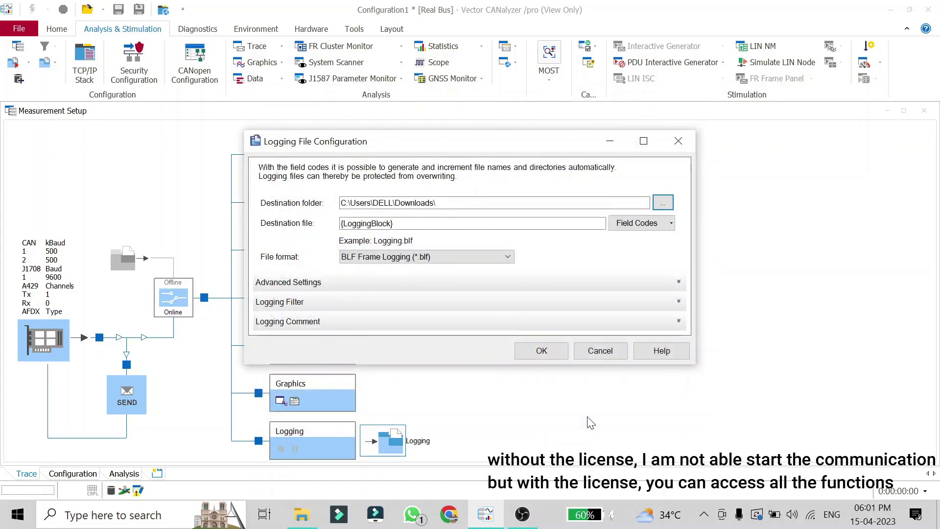
left_click(417, 258)
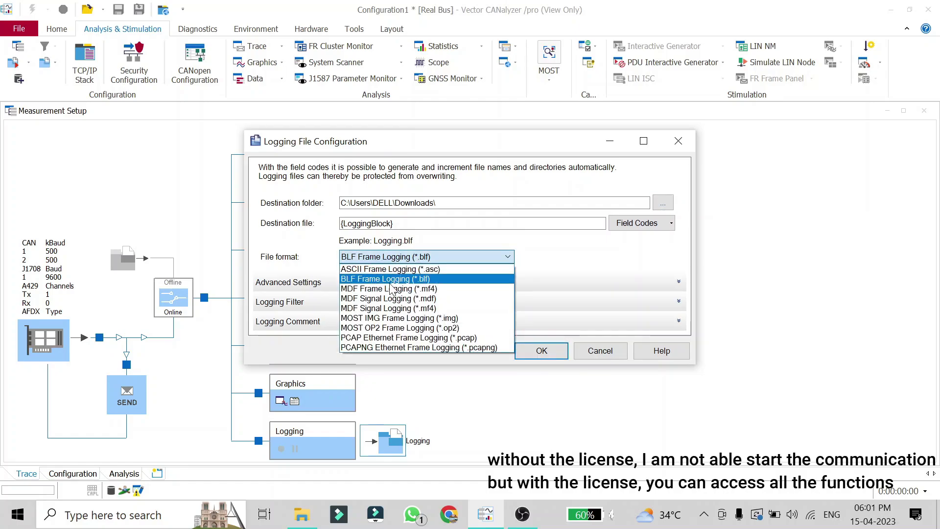
left_click(427, 270)
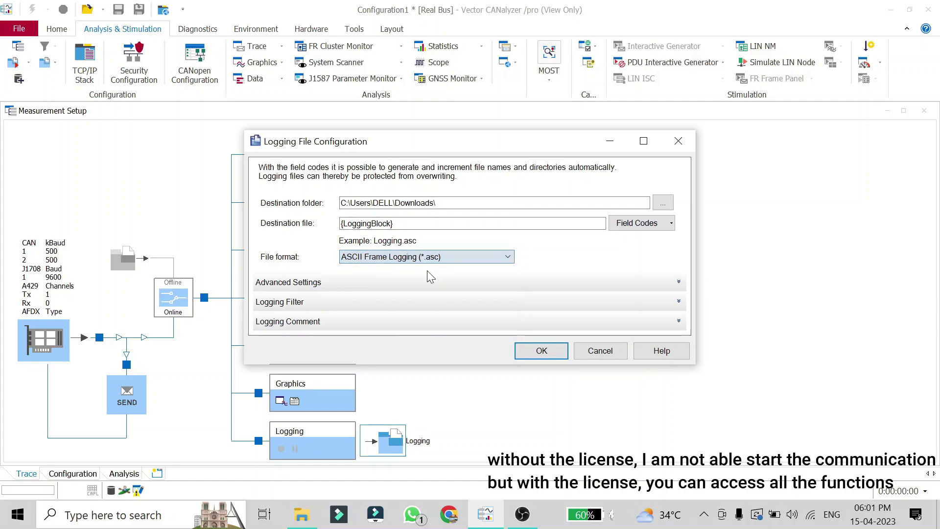
left_click(542, 351)
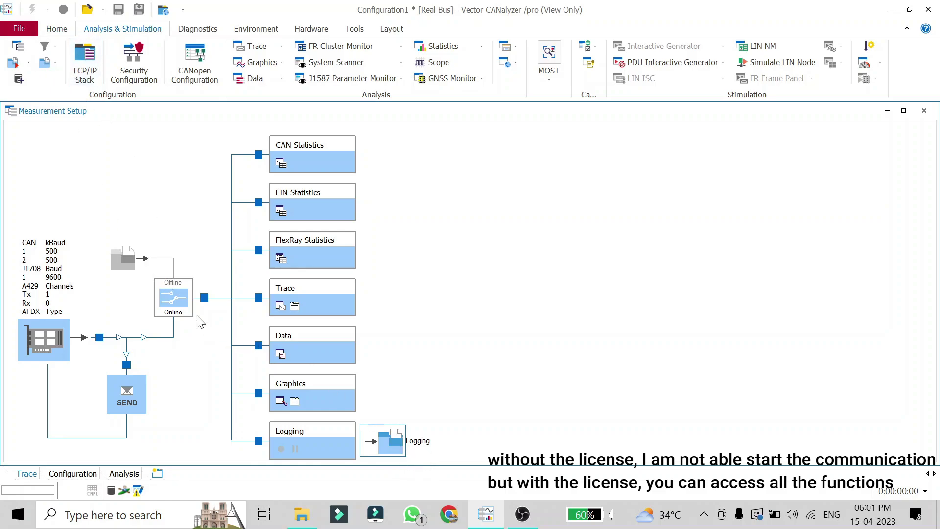
left_click(251, 50)
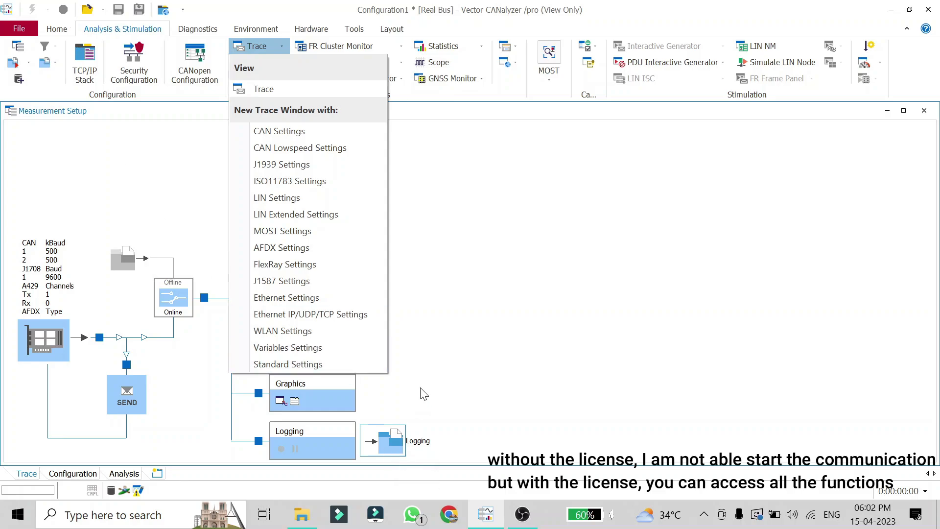
key("Escape")
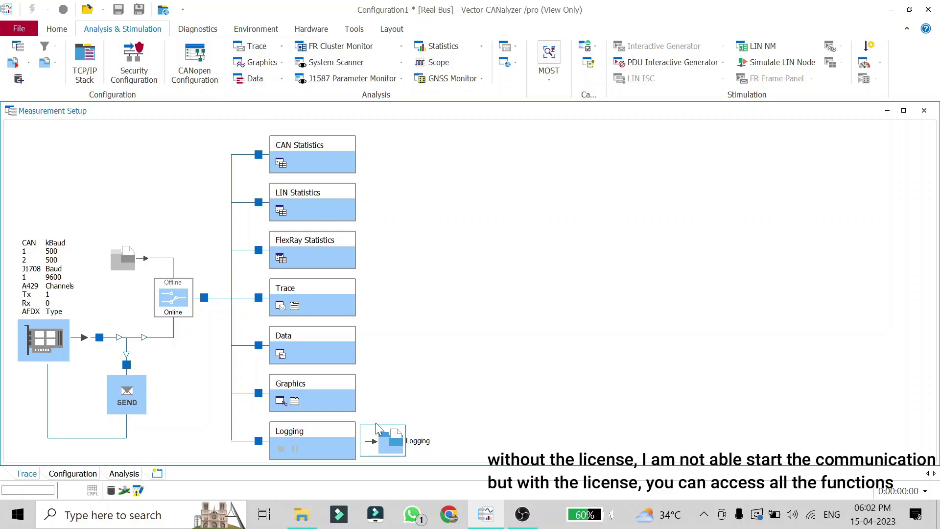
Insert a break before the Logging block to disable logging.
left_click(259, 441)
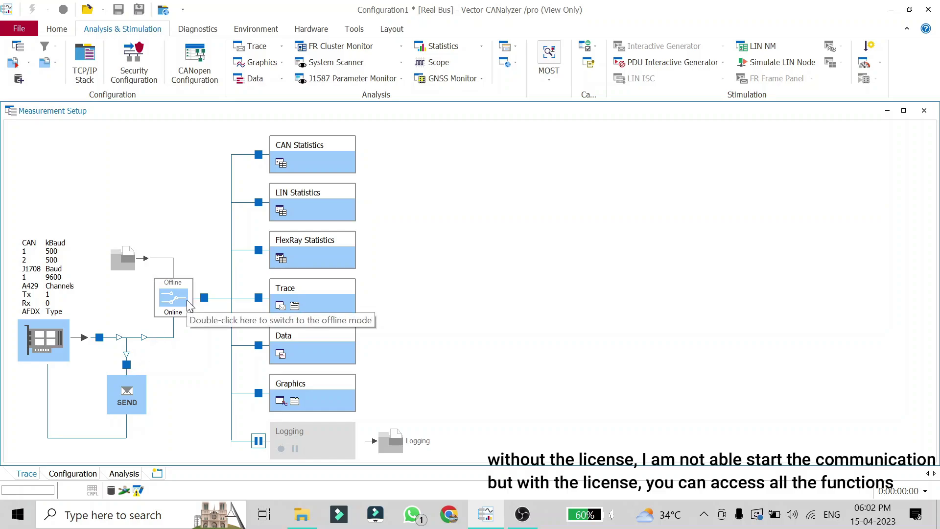
Insert a CAN replay block (R) at the node above the Send block and select it.
right_click(129, 365)
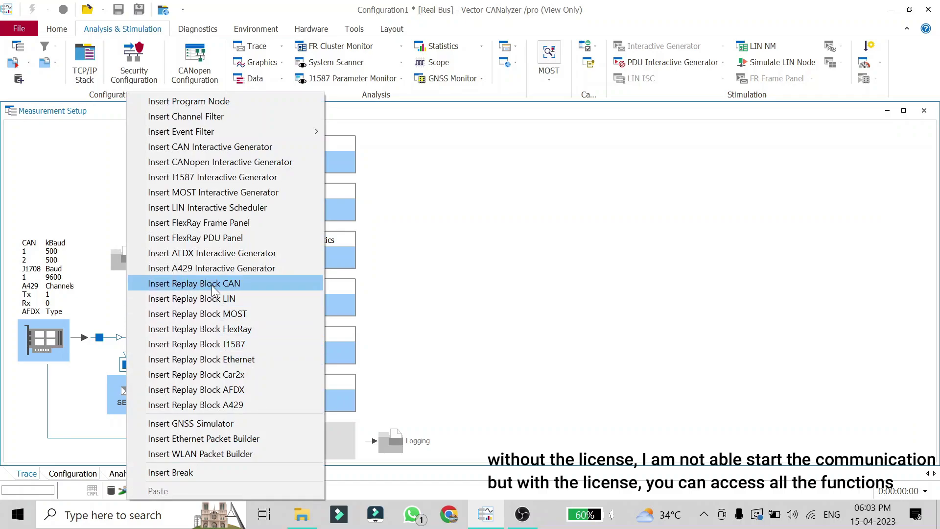
left_click(261, 283)
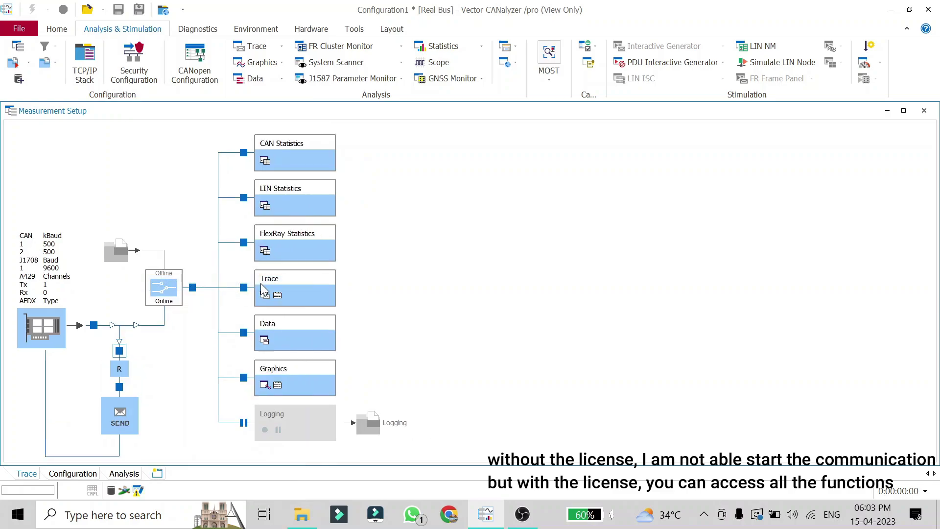
left_click(119, 368)
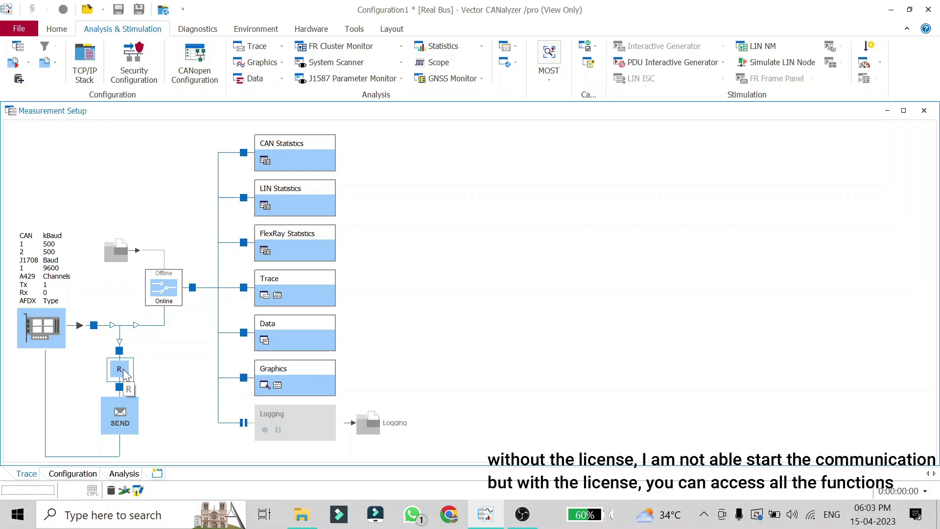
Set the replay block's source file to D:\WORK_WORK_WORK\testing\Trace_ICAN.asc.
right_click(123, 375)
left_click(166, 378)
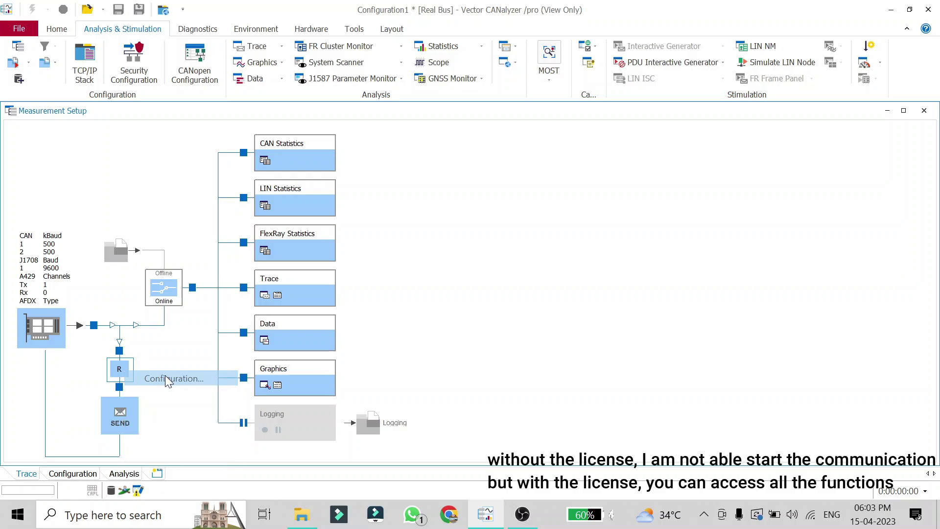
left_click(541, 179)
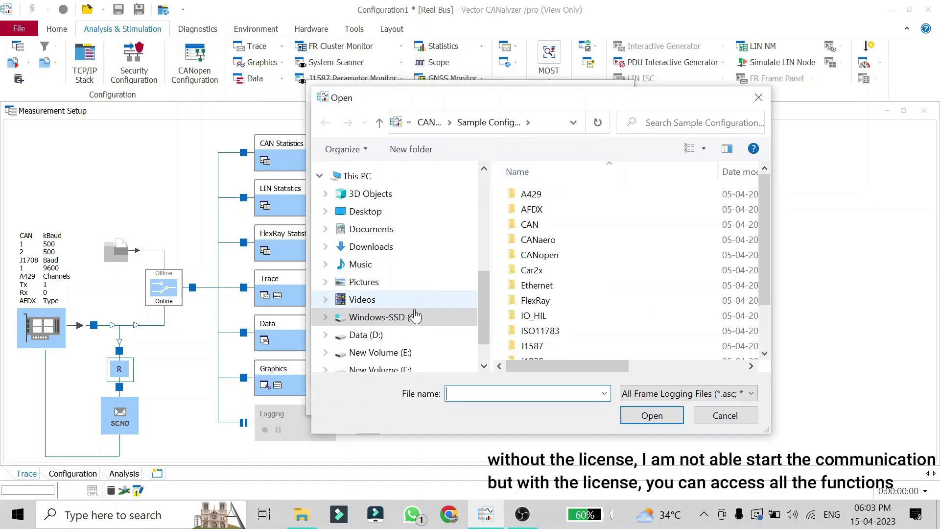
left_click(400, 338)
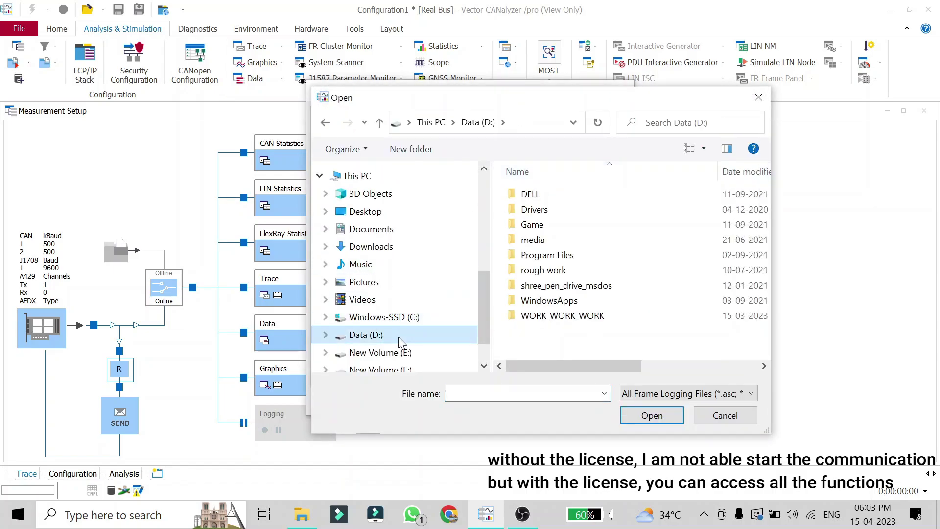
double_click(548, 330)
double_click(555, 287)
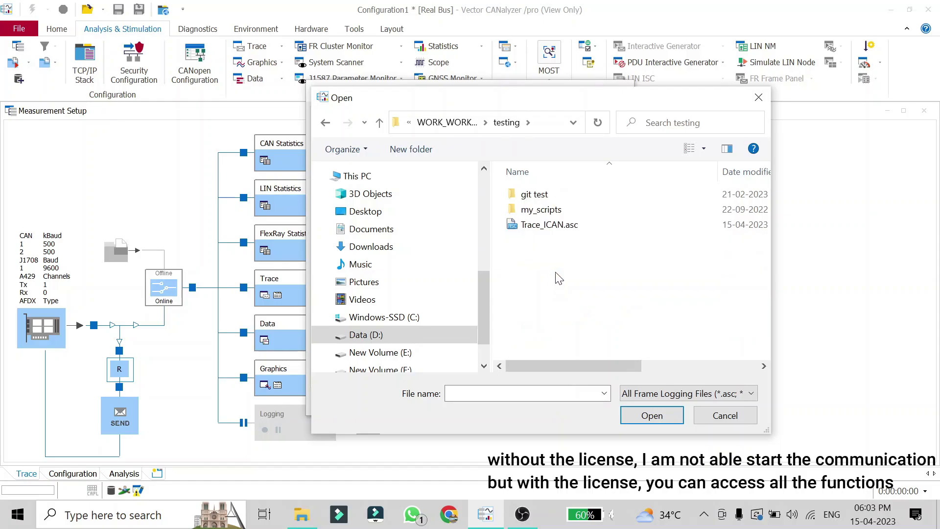
left_click(566, 227)
double_click(563, 226)
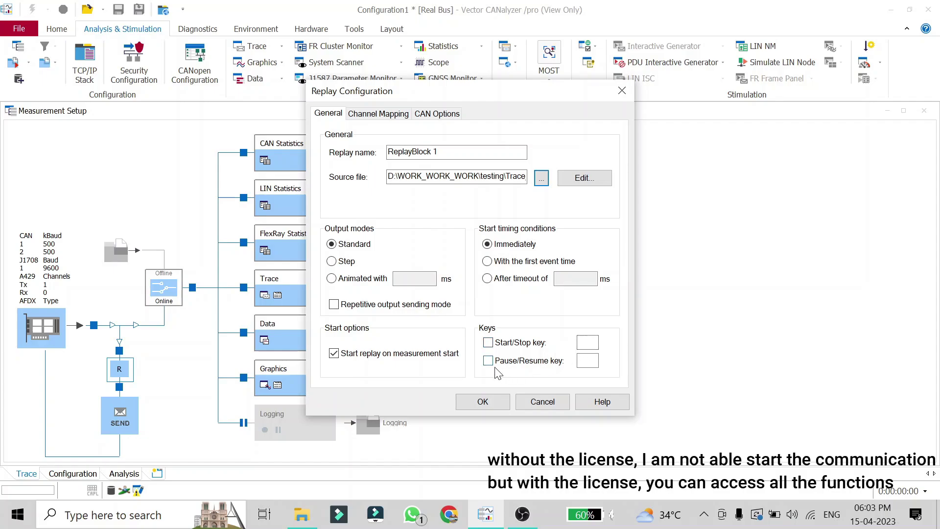
left_click(482, 406)
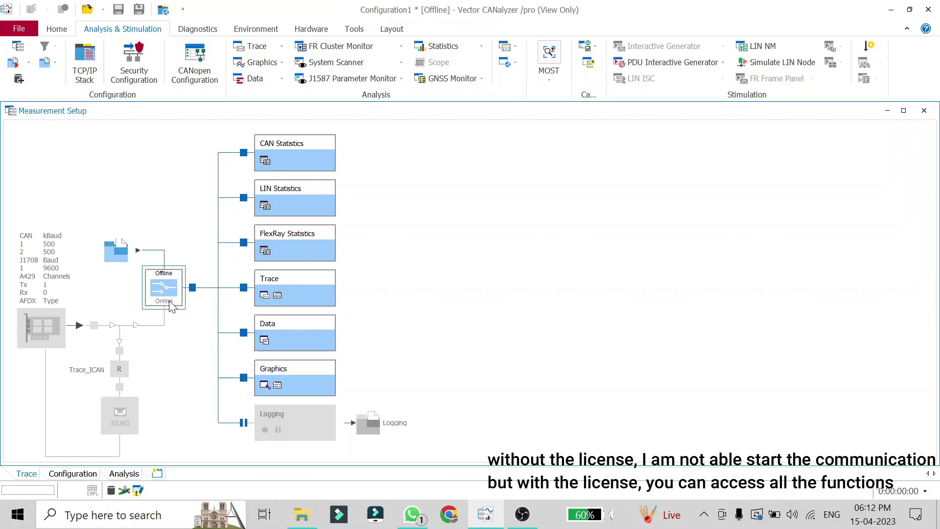
Toggle the measurement online and back to offline, then bring up the Offline File List.
double_click(173, 303)
double_click(172, 304)
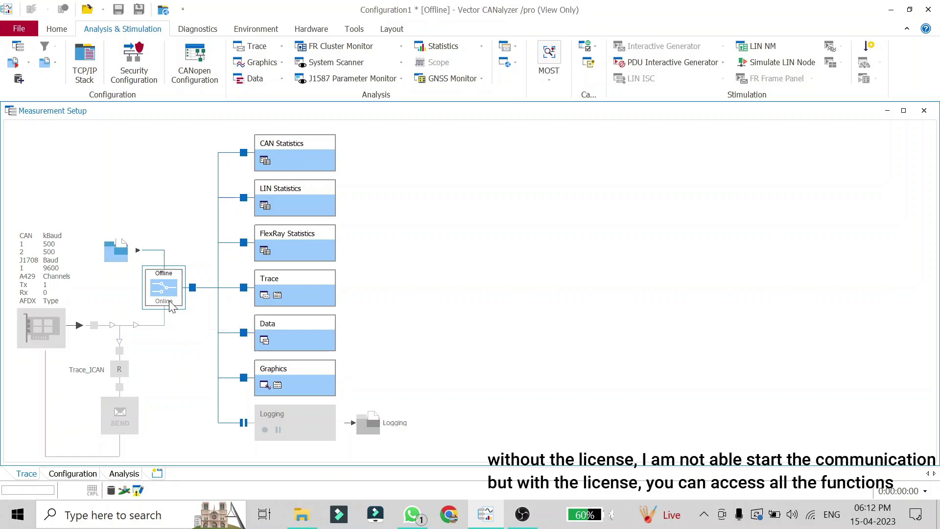
right_click(116, 253)
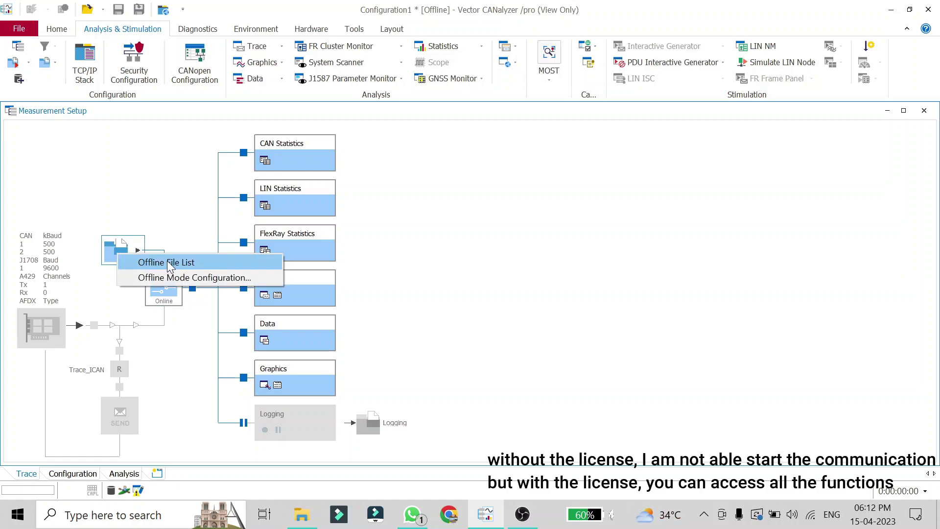
left_click(203, 263)
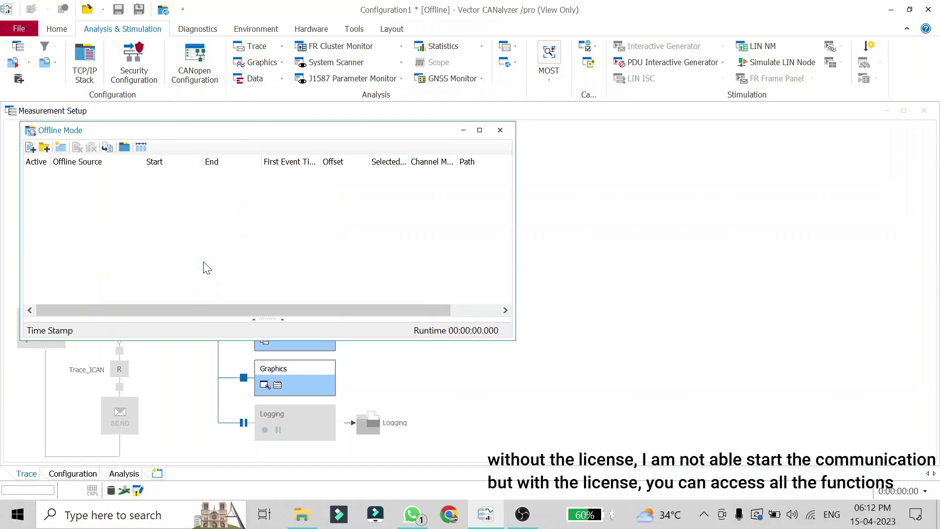
Add D:\WORK_WORK_WORK\testing\Trace_ICAN.asc as an offline source.
left_click(30, 148)
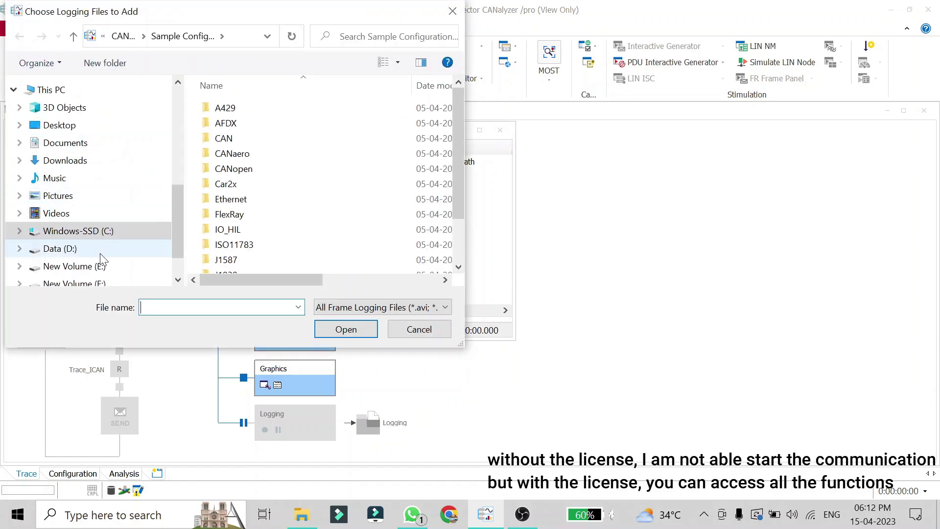
left_click(100, 254)
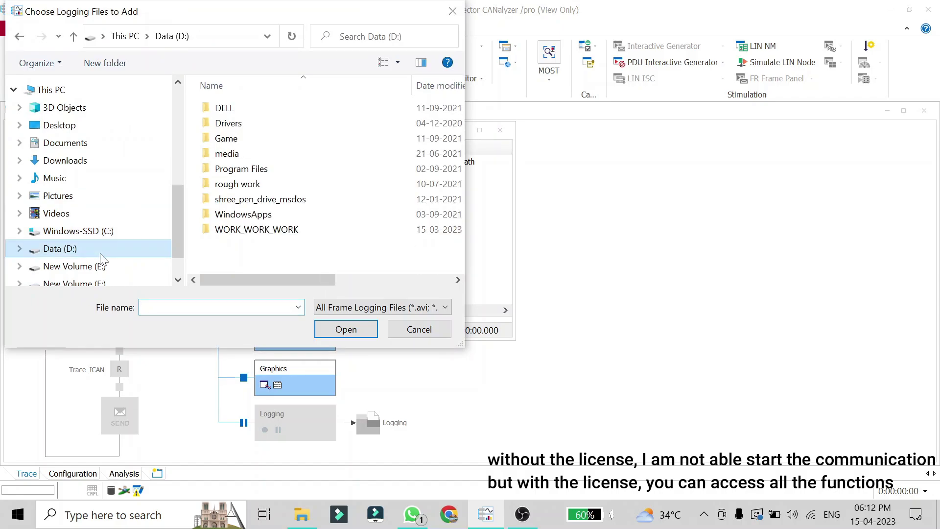
double_click(269, 235)
double_click(269, 199)
left_click(270, 141)
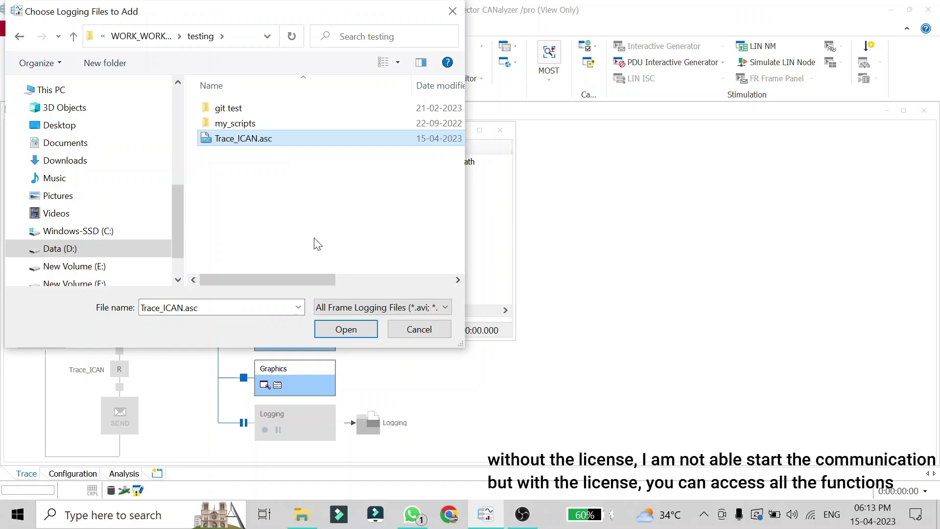
left_click(344, 328)
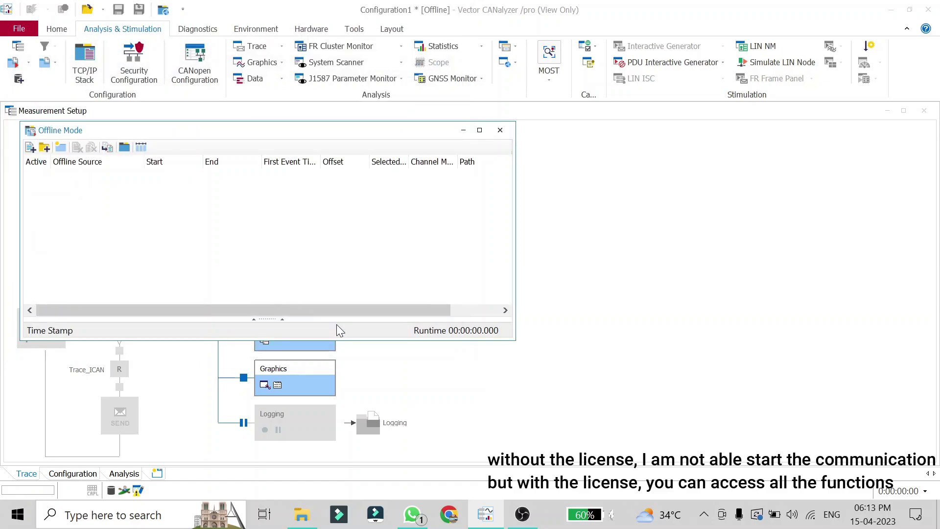
Close the Offline Mode window, leaving Trace_ICAN as the offline source block.
left_click(500, 129)
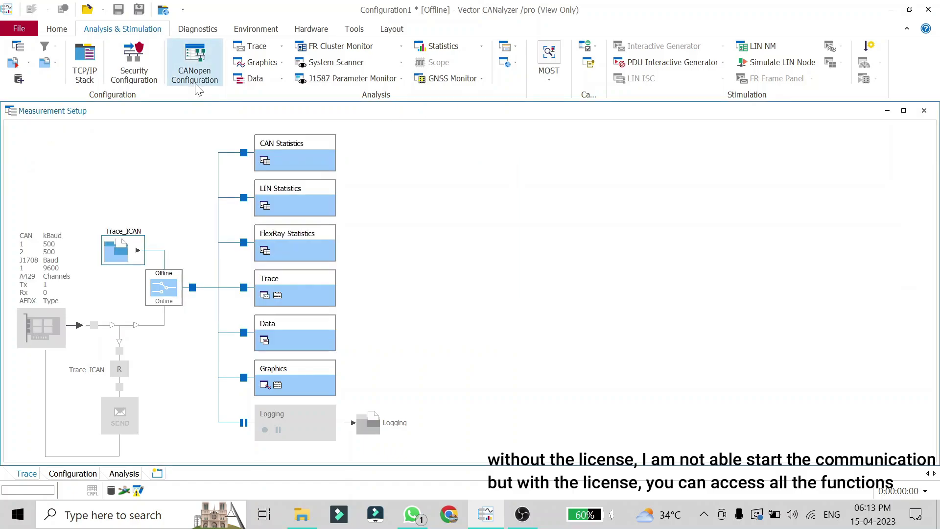